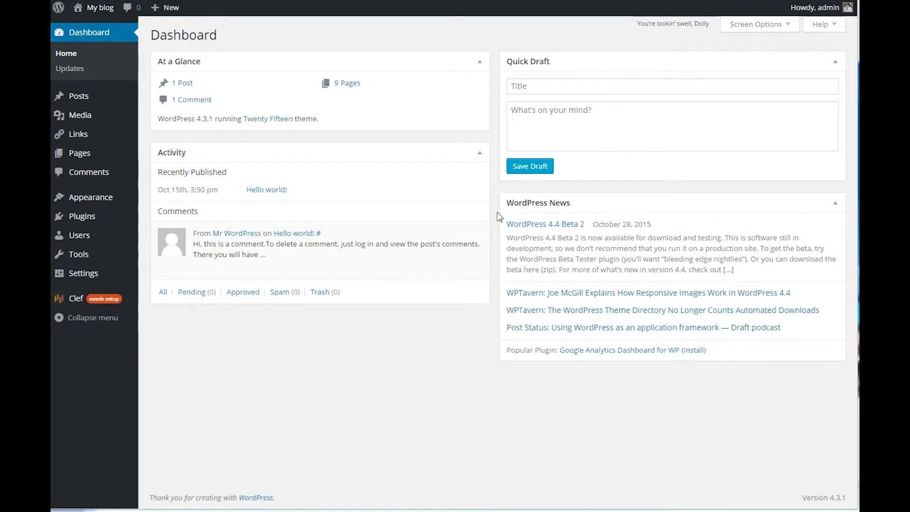
# - Search the plugin directory for "updraftplus" to add a new plugin
pyautogui.moveTo(89, 219)
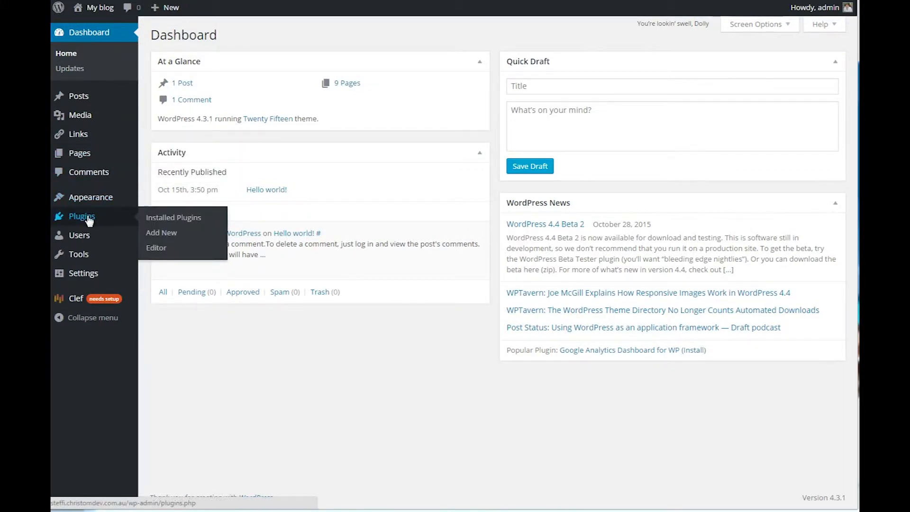
pyautogui.click(168, 231)
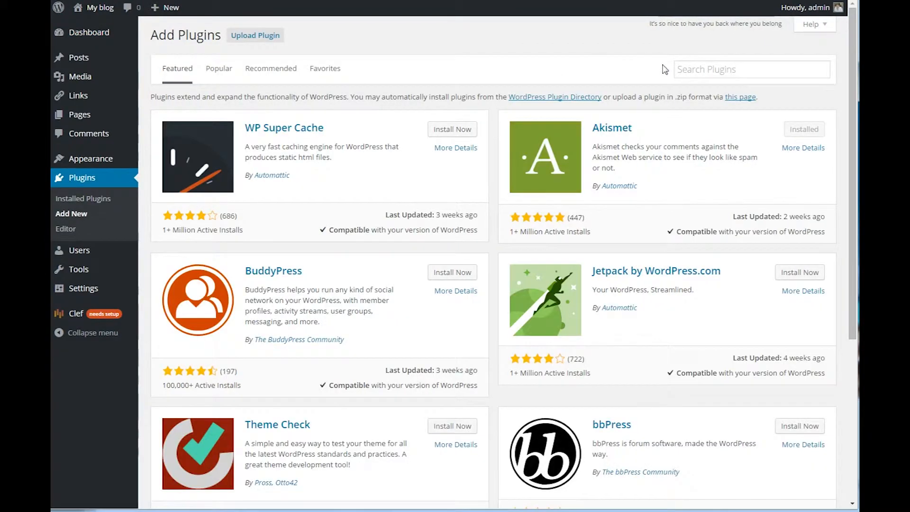
pyautogui.click(725, 70)
pyautogui.write('up')
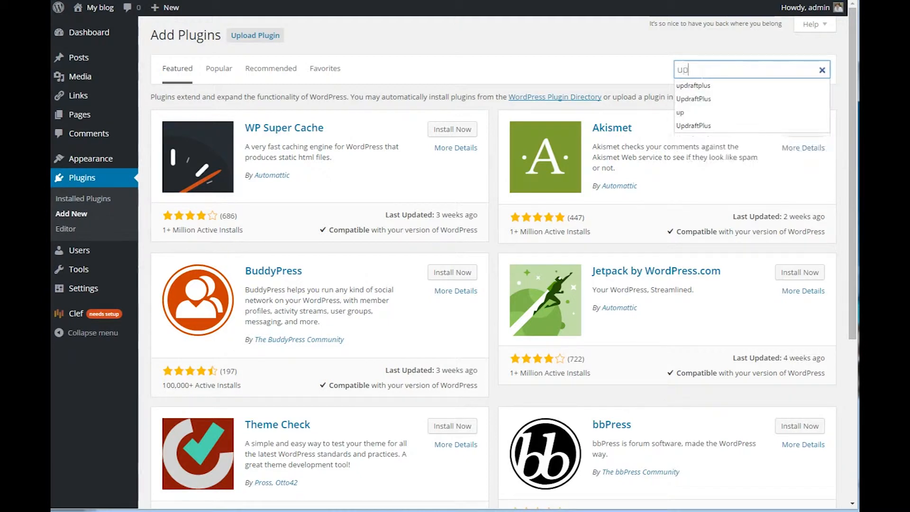
pyautogui.click(693, 86)
pyautogui.press('Return')
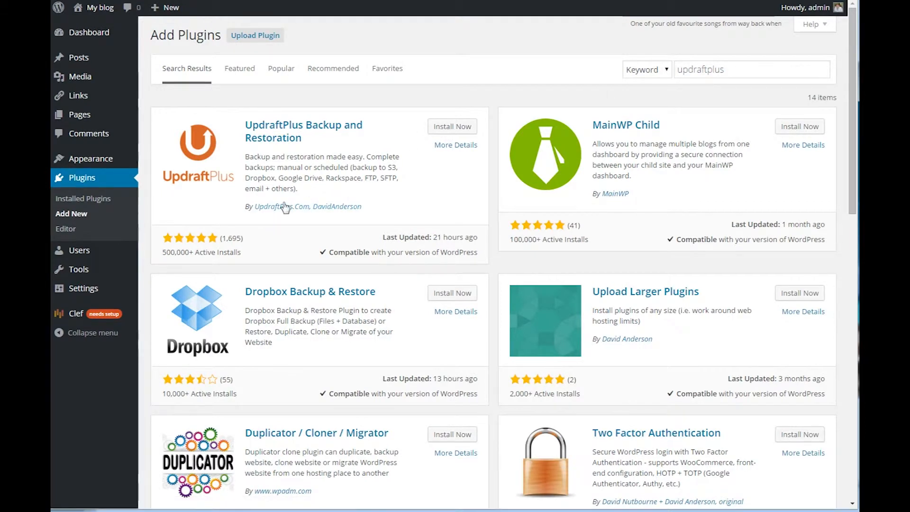
# - Install and activate the UpdraftPlus Backup and Restoration plugin
pyautogui.click(436, 128)
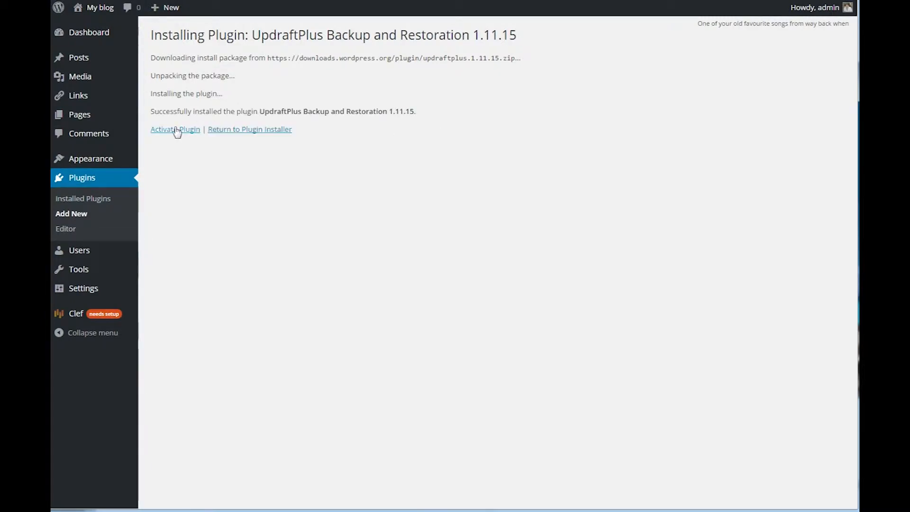
pyautogui.click(174, 129)
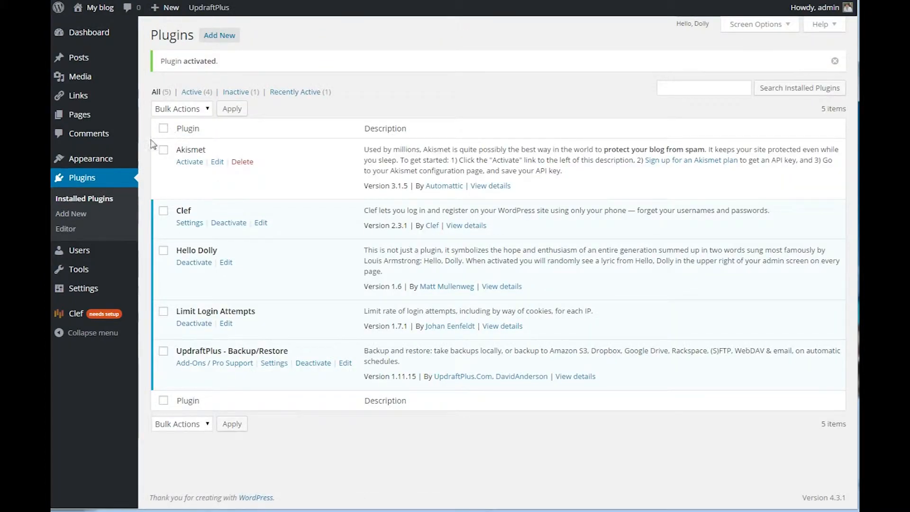
# - Run a one-time backup from the UpdraftPlus Backups settings page, including the database and files
pyautogui.moveTo(106, 260)
pyautogui.moveTo(88, 293)
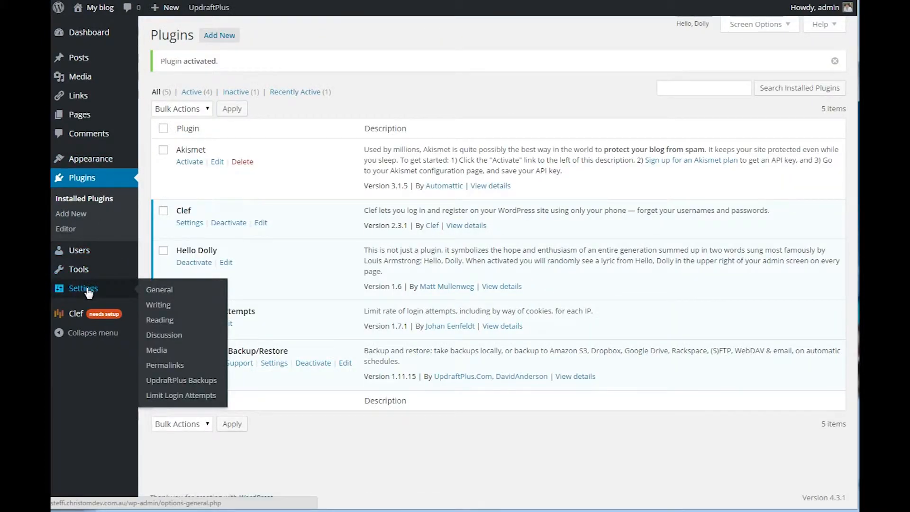
pyautogui.click(158, 380)
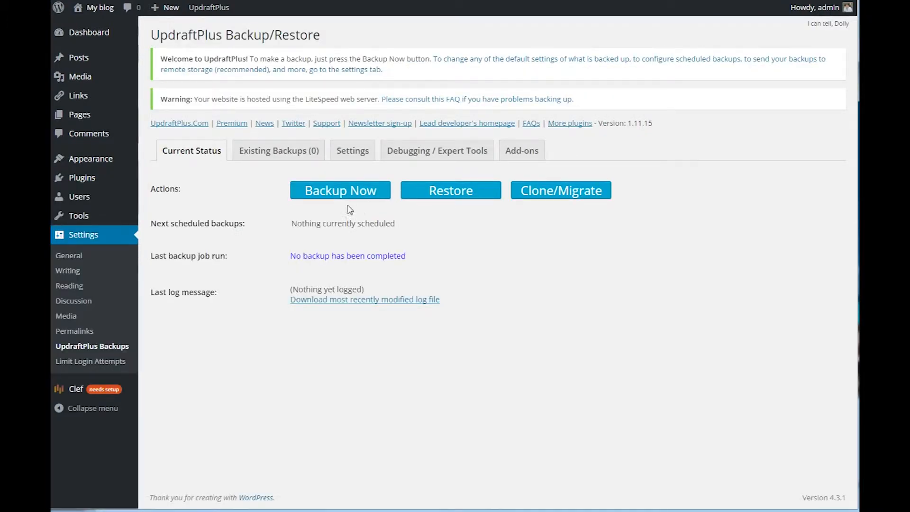
pyautogui.click(327, 192)
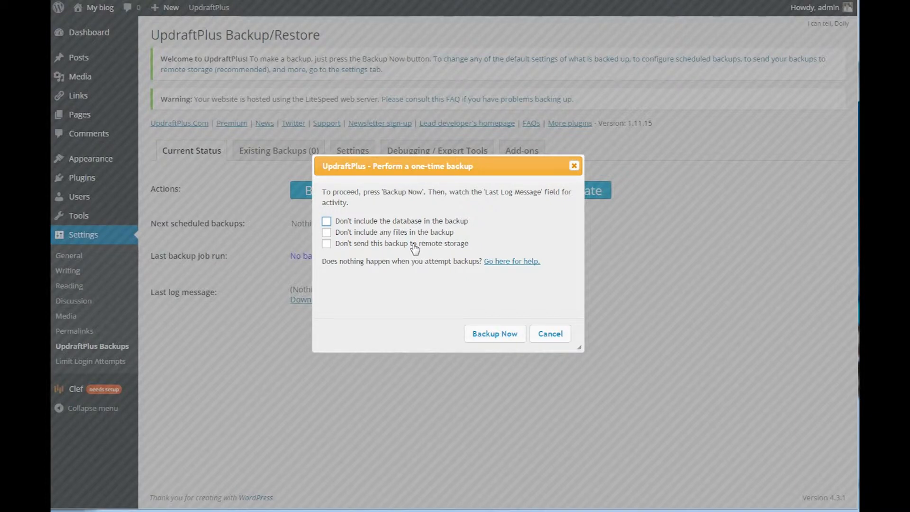
pyautogui.click(495, 335)
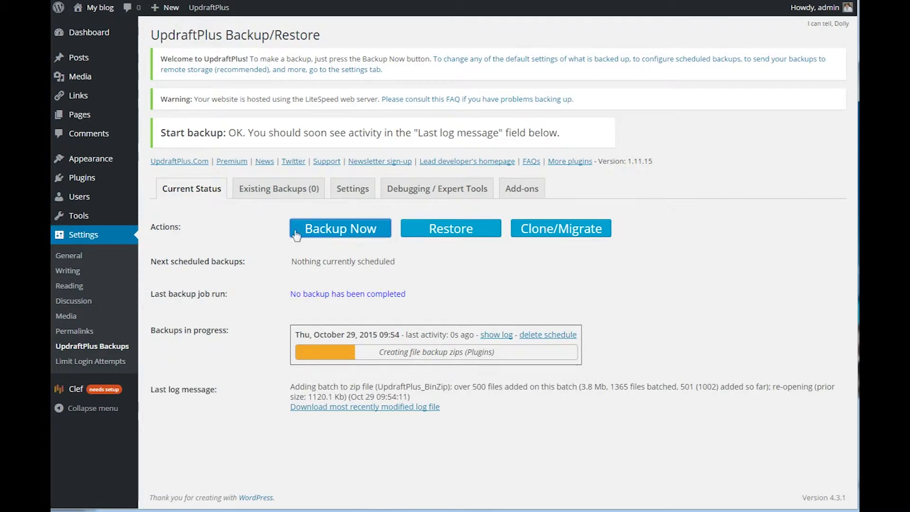
# - Set the file backup interval to Monthly in the UpdraftPlus settings
pyautogui.click(349, 189)
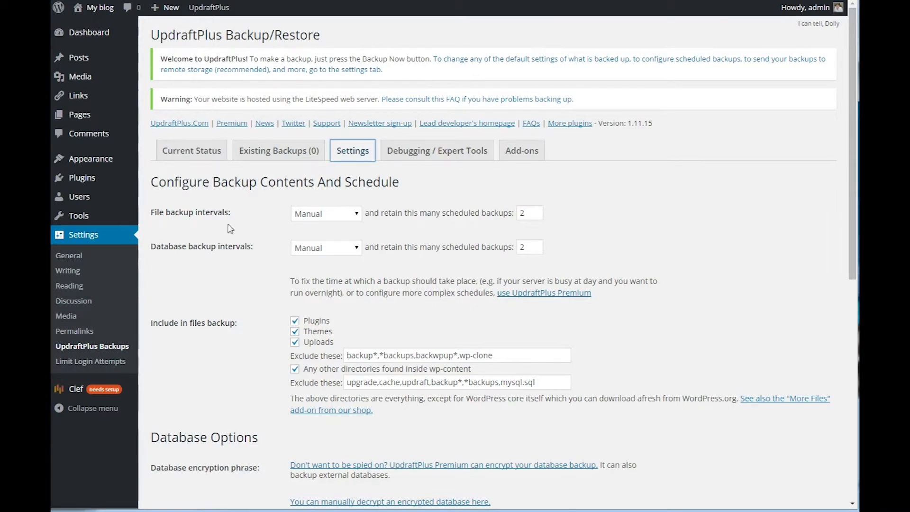
pyautogui.click(309, 217)
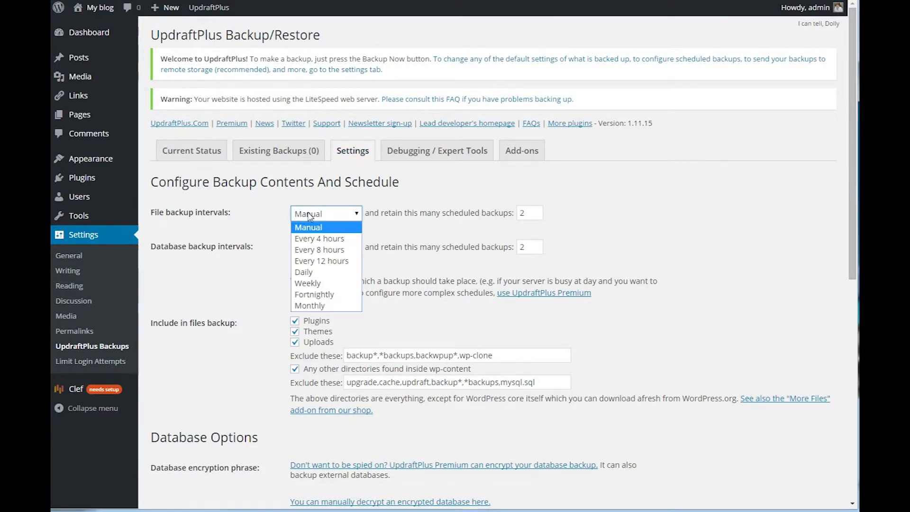
pyautogui.click(271, 217)
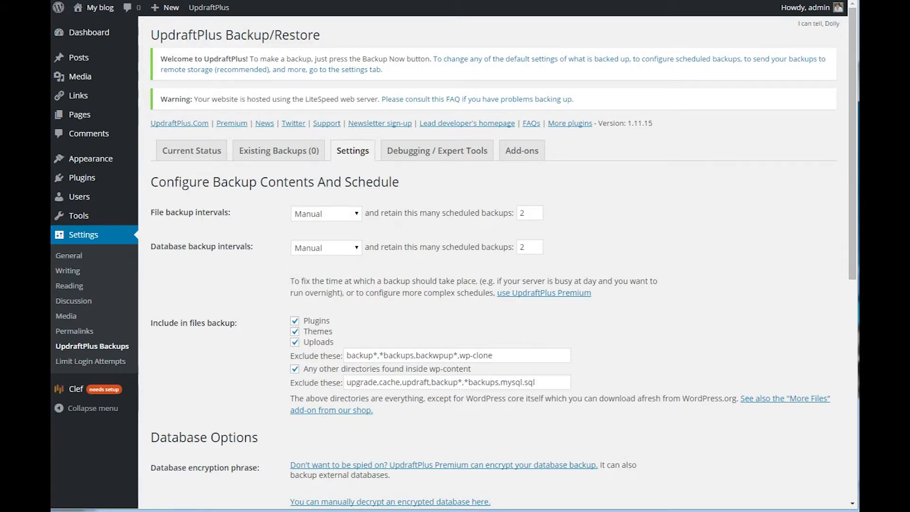
pyautogui.click(318, 216)
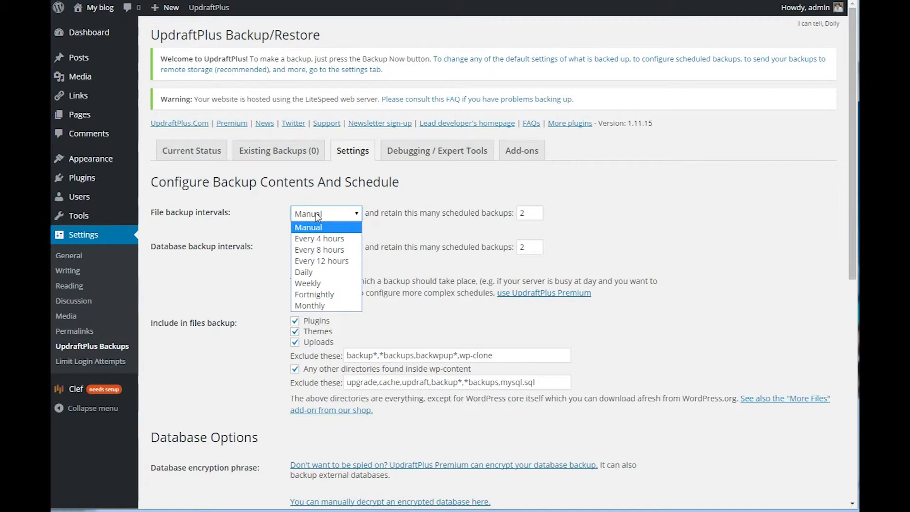
pyautogui.click(324, 306)
# - Set the database backup interval to Weekly and retain 4 scheduled backups
pyautogui.click(316, 250)
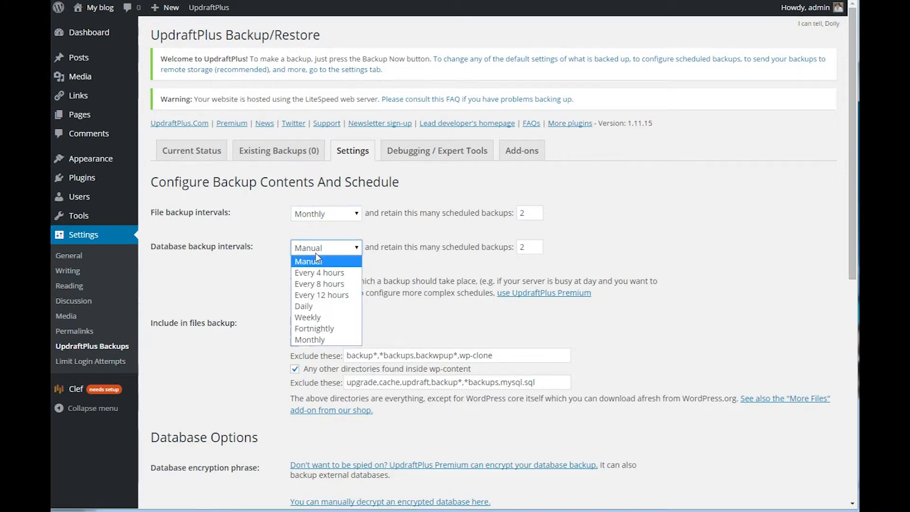
pyautogui.click(307, 322)
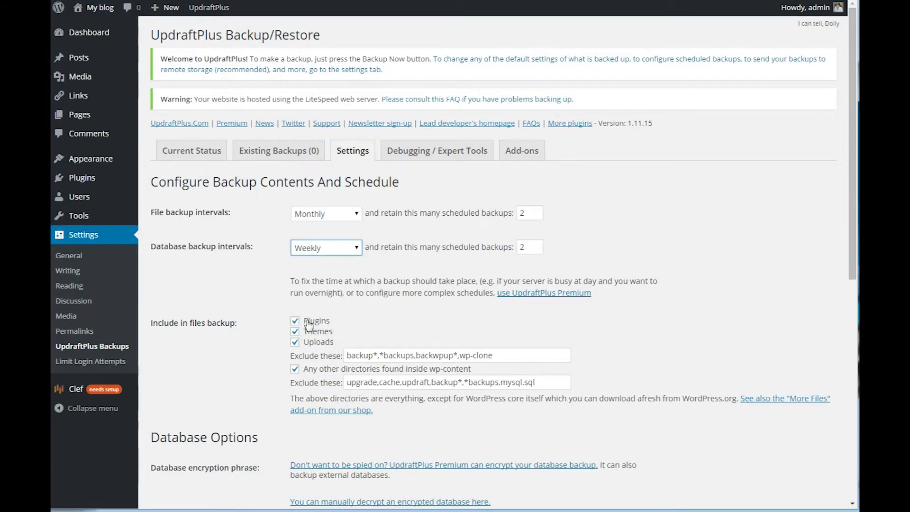
pyautogui.doubleClick(524, 246)
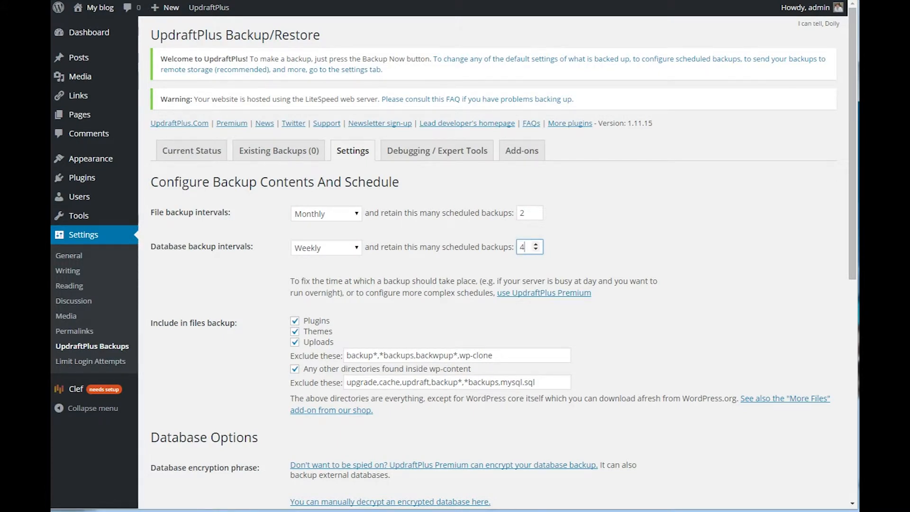
pyautogui.click(581, 251)
# - Choose Dropbox as the remote storage for backups and save the settings
pyautogui.scroll(-9, 562, 221)
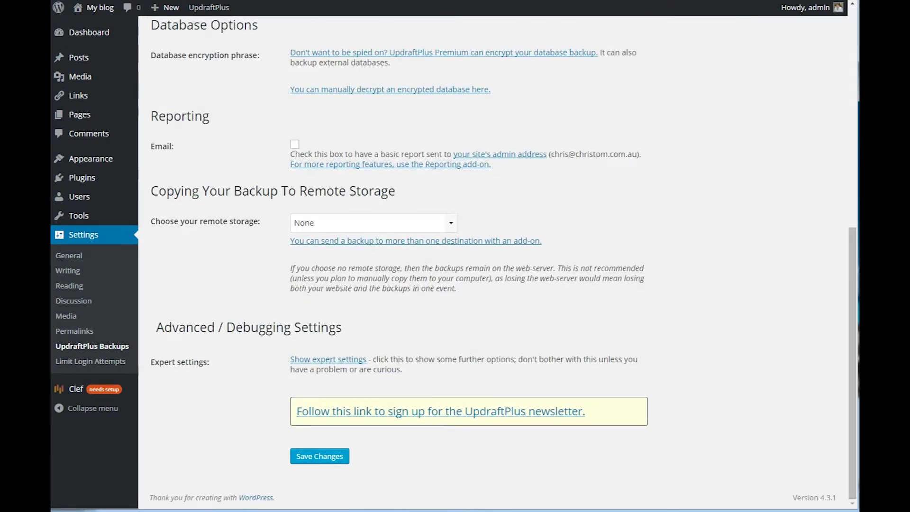
pyautogui.click(329, 224)
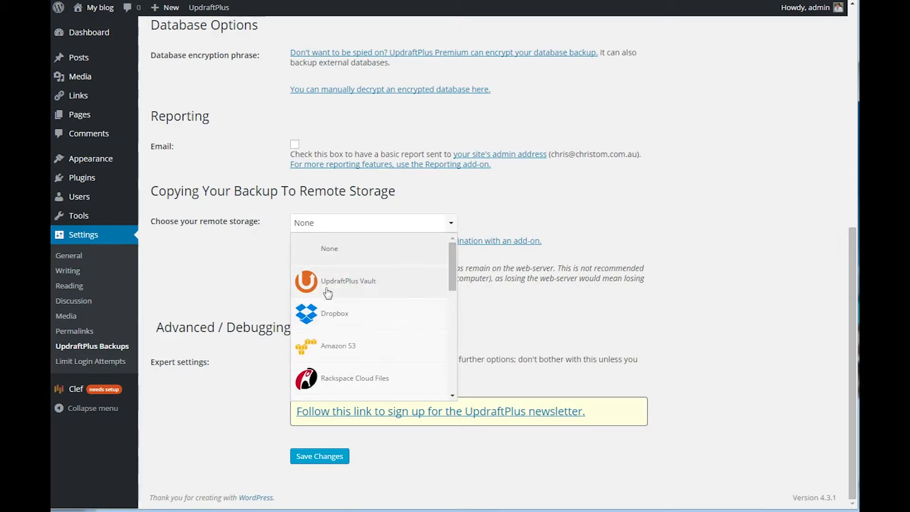
pyautogui.scroll(-3, 330, 318)
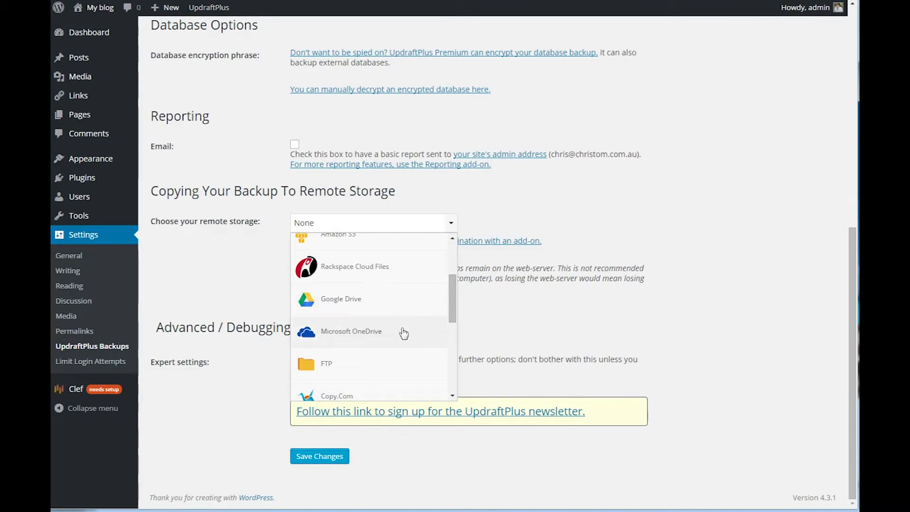
pyautogui.moveTo(451, 312); pyautogui.dragTo(450, 286)
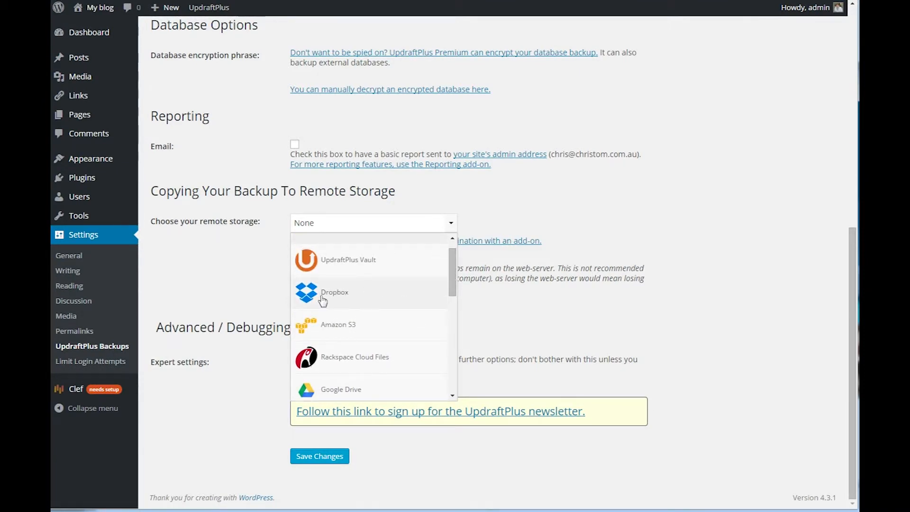
pyautogui.click(322, 297)
pyautogui.scroll(-3, 287, 374)
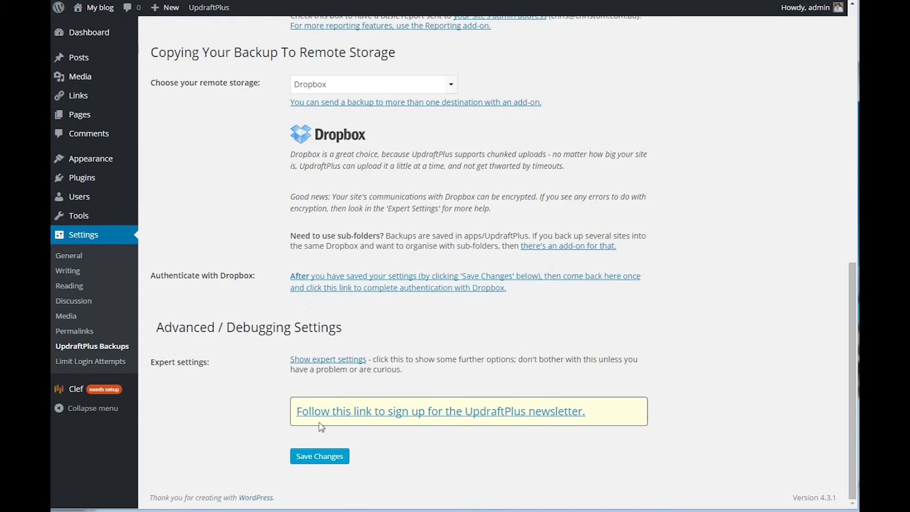
pyautogui.click(321, 457)
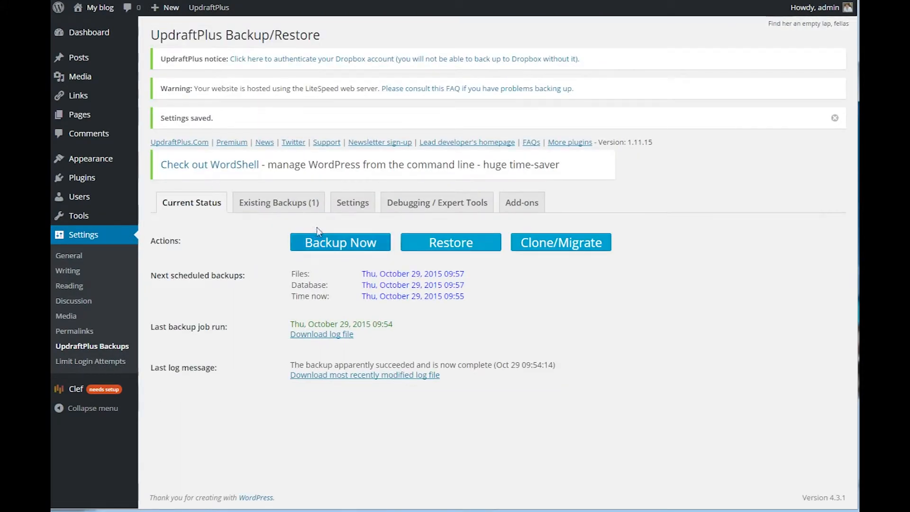
# - Return to the UpdraftPlus settings and start the authentication with Dropbox
pyautogui.click(354, 203)
pyautogui.scroll(-10, 332, 379)
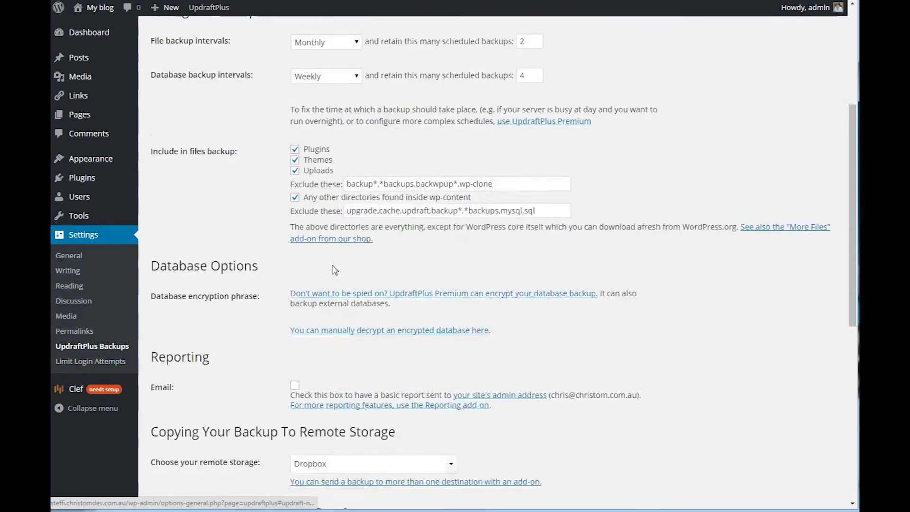
pyautogui.scroll(-1, 331, 379)
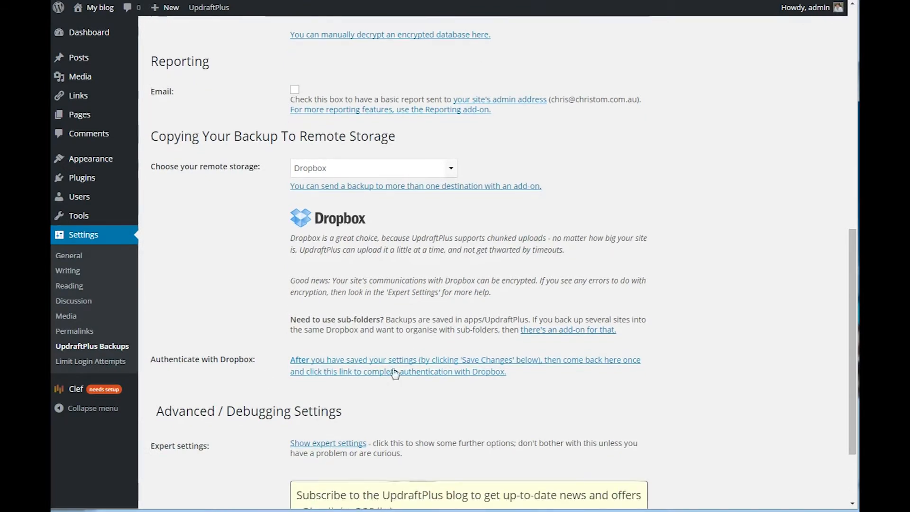
pyautogui.click(349, 361)
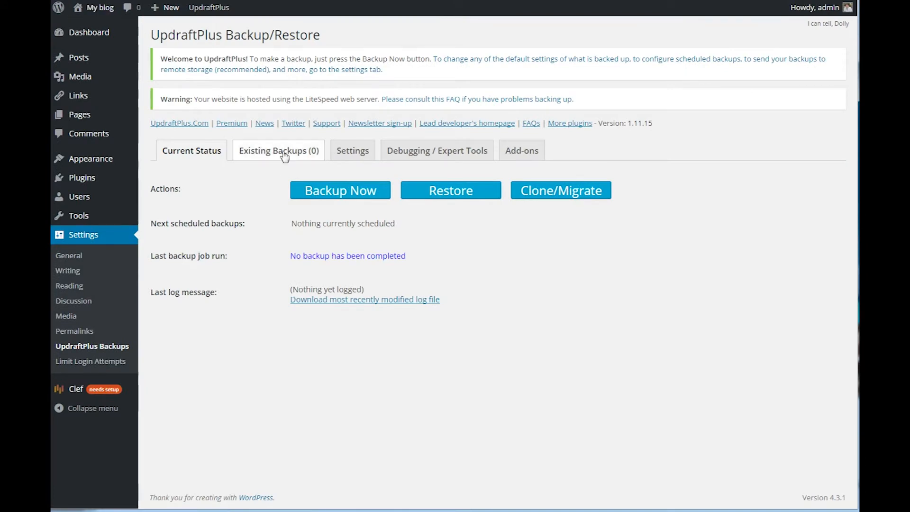
# - Download the plugins and database files of the existing Oct 29, 2015 9:54 backup to the computer
pyautogui.click(348, 153)
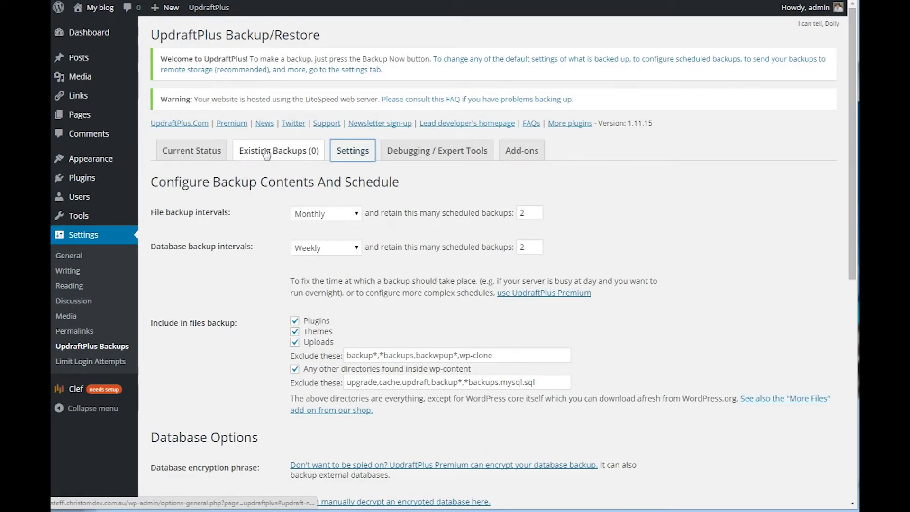
pyautogui.click(266, 152)
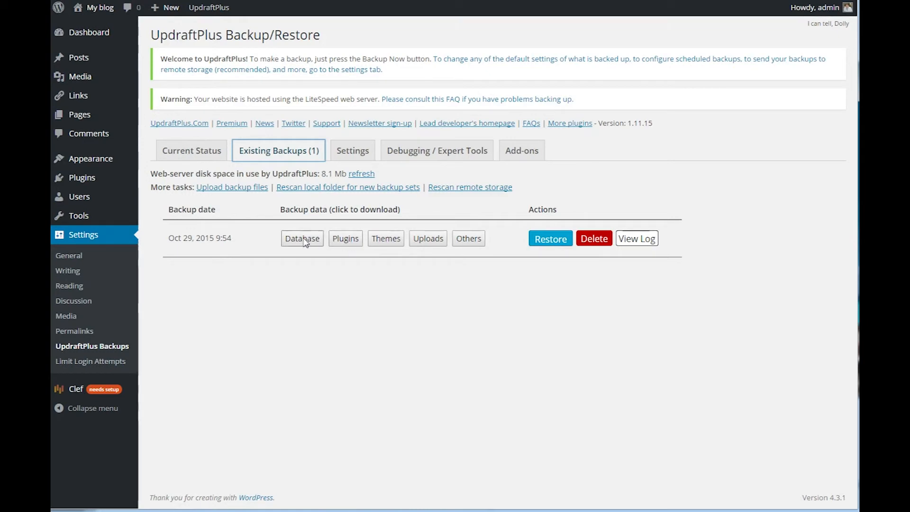
pyautogui.click(346, 238)
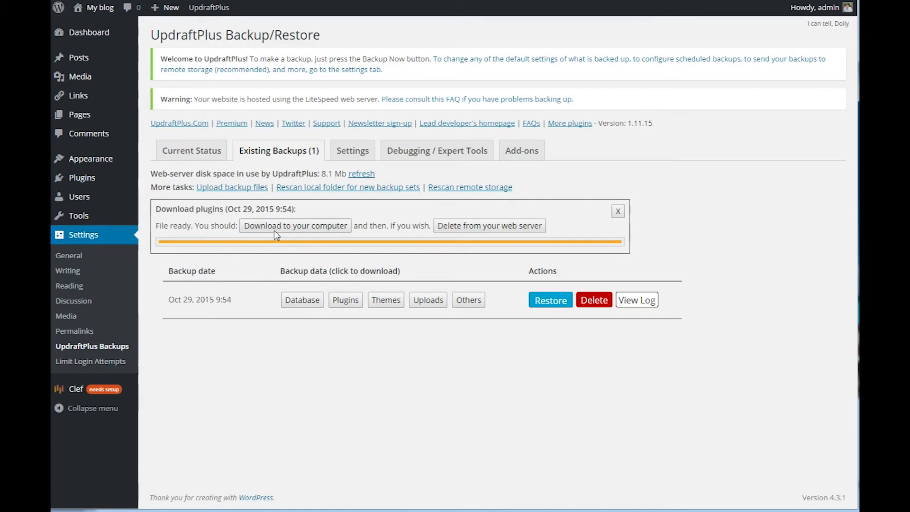
pyautogui.click(274, 226)
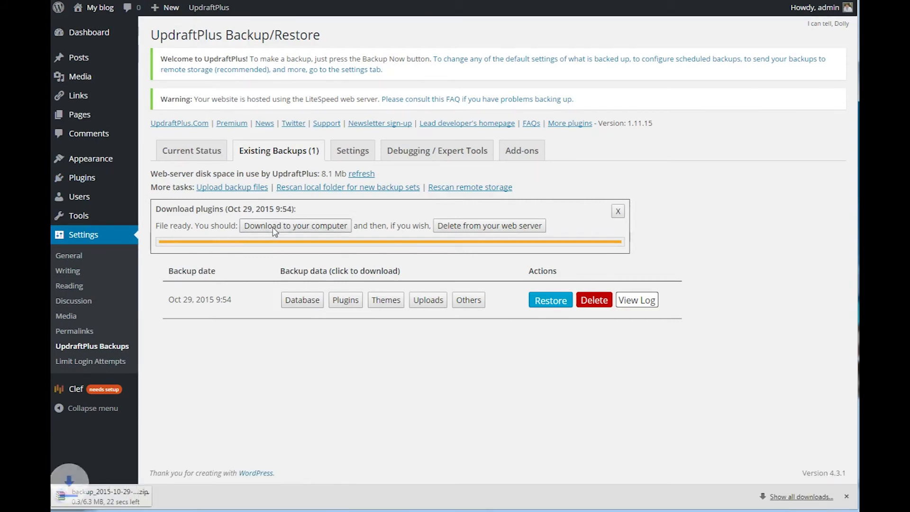
pyautogui.click(317, 304)
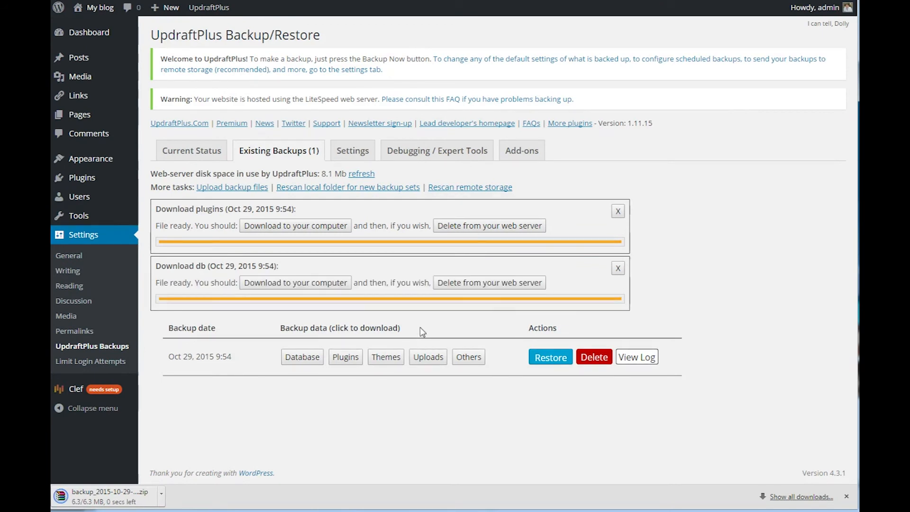
pyautogui.click(305, 286)
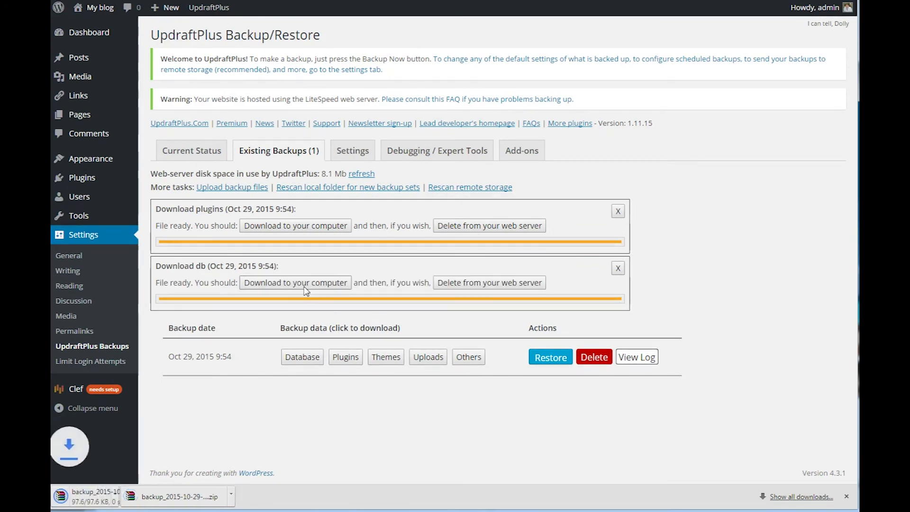